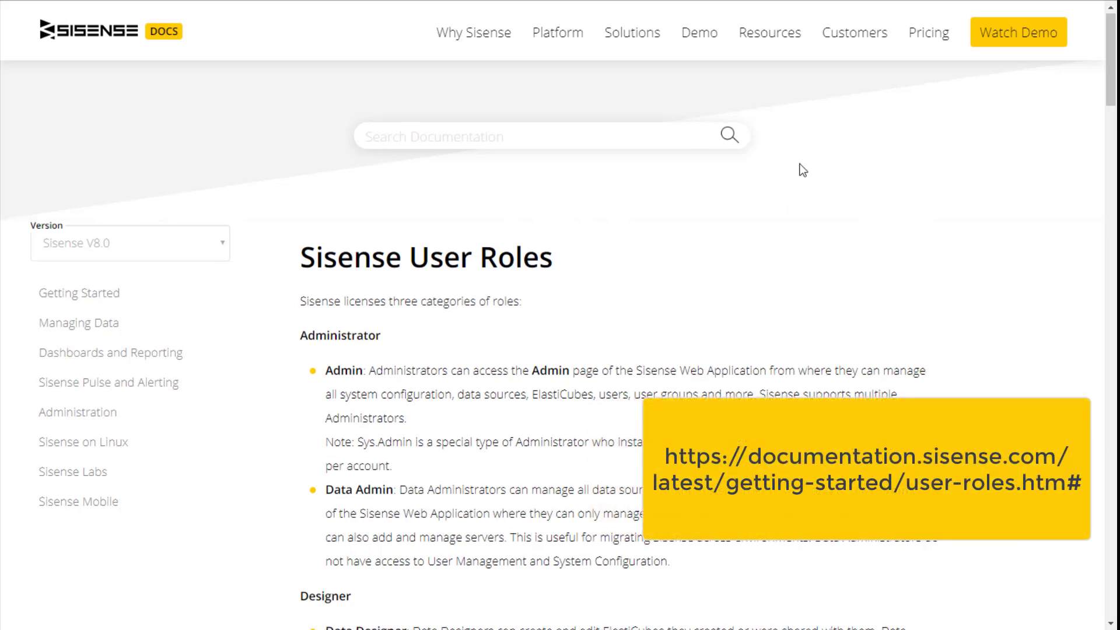
# Scroll down the Sisense User Roles documentation page to the role permissions table.
pyautogui.scroll(-5, 799, 169)
pyautogui.scroll(-9, 801, 166)
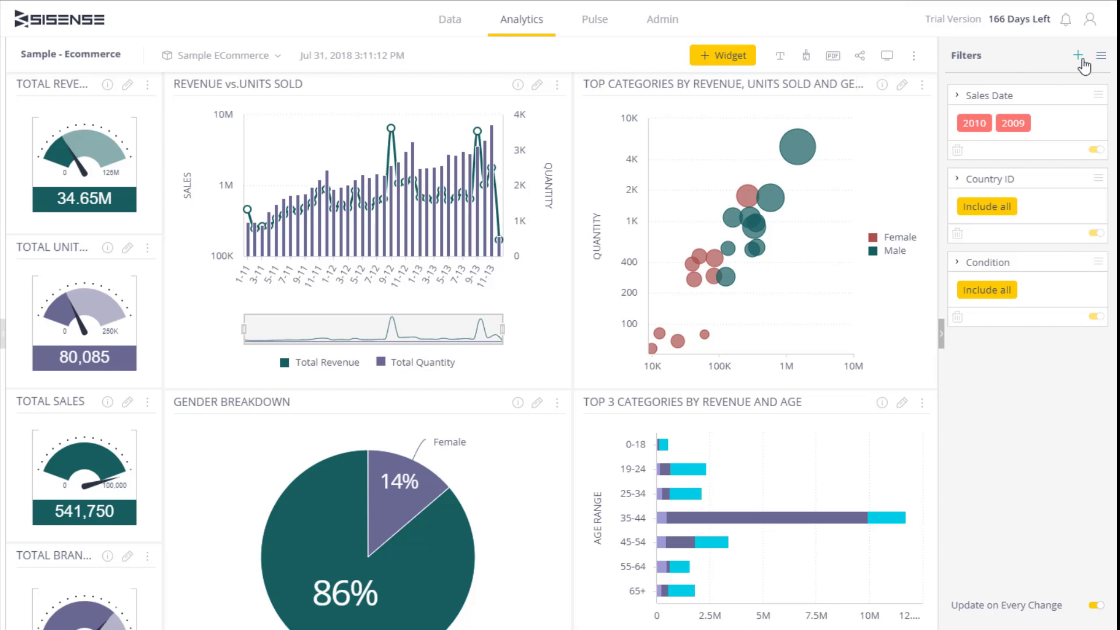
# Inspect the scatter widget's chart-type list without changing it, then go to the Admin Users page.
pyautogui.click(901, 85)
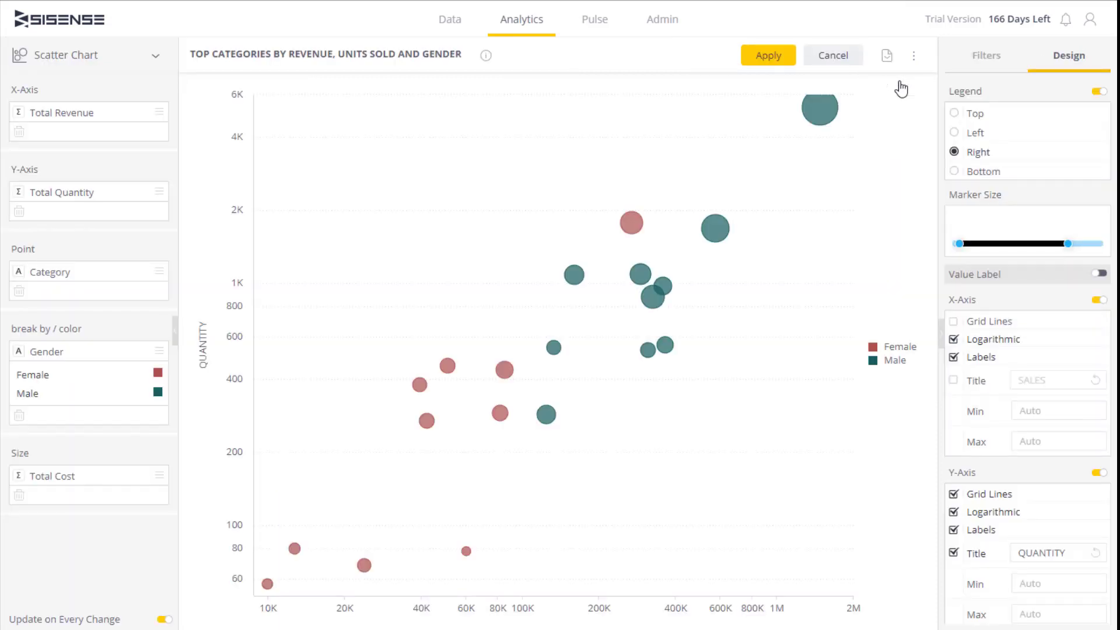
pyautogui.click(155, 57)
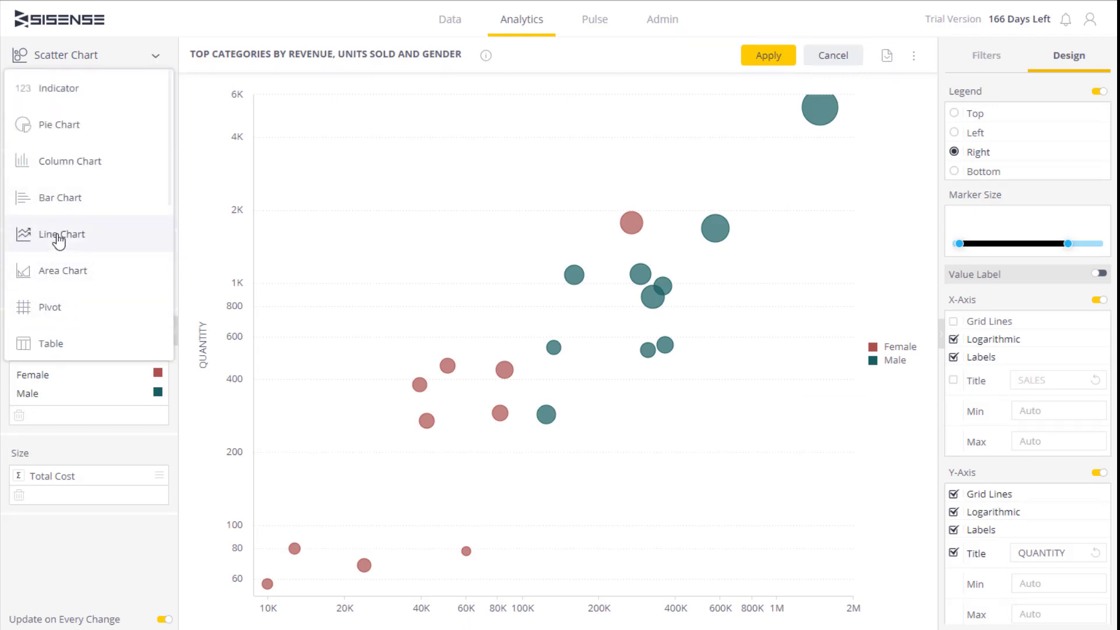
pyautogui.click(660, 22)
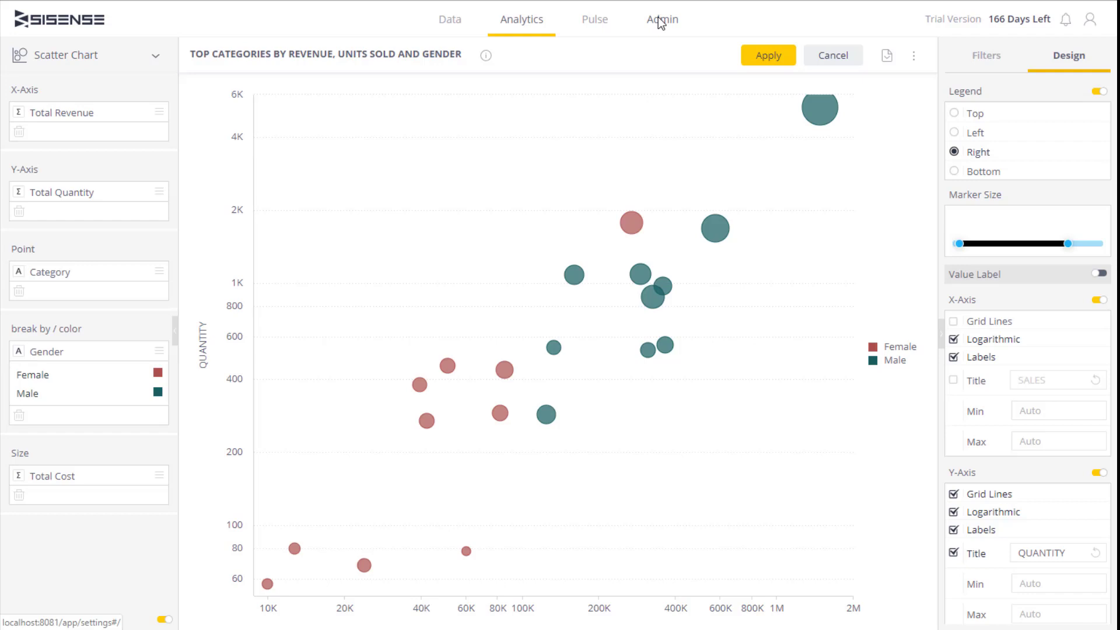
pyautogui.click(661, 22)
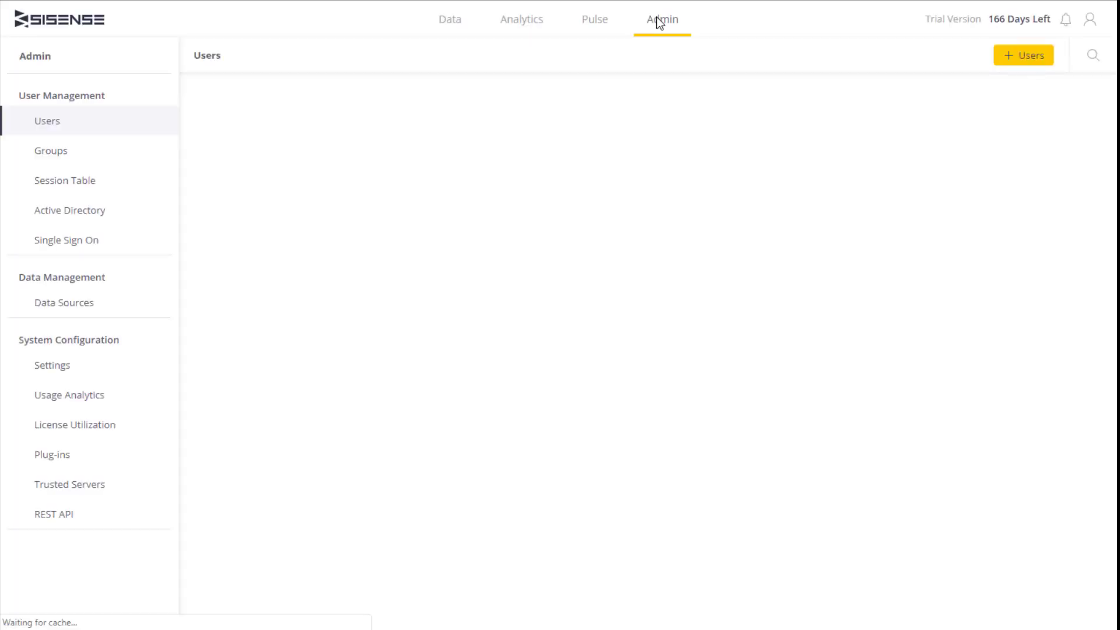
# Open the version 0.9 REST API reference and expand GET /roles/{idOrName}/manifest/{path} under roles.
pyautogui.click(41, 516)
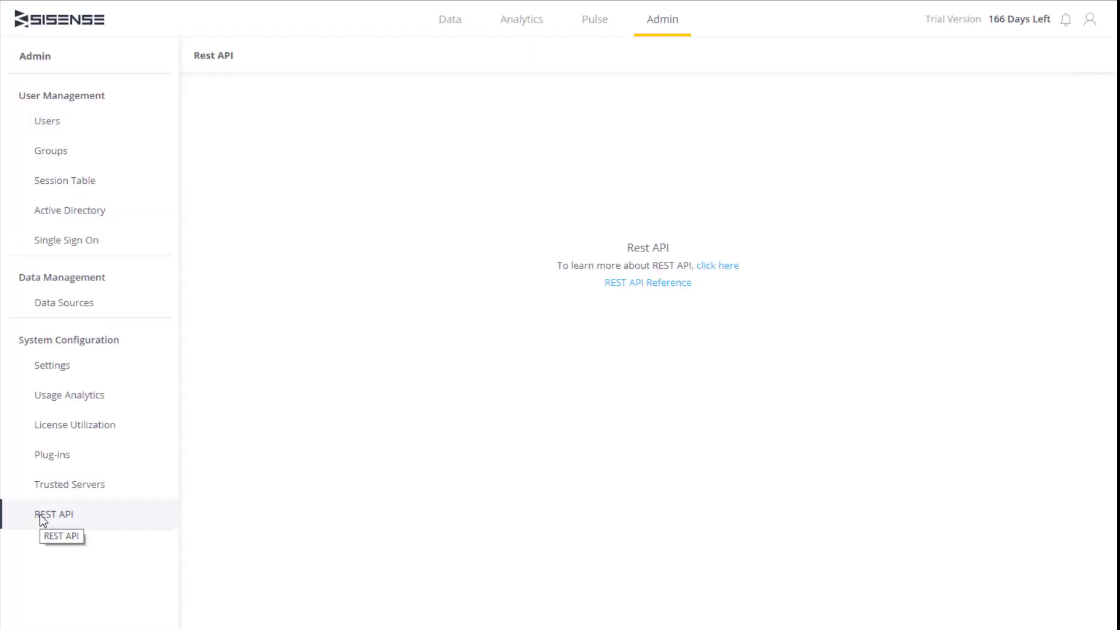
pyautogui.click(656, 283)
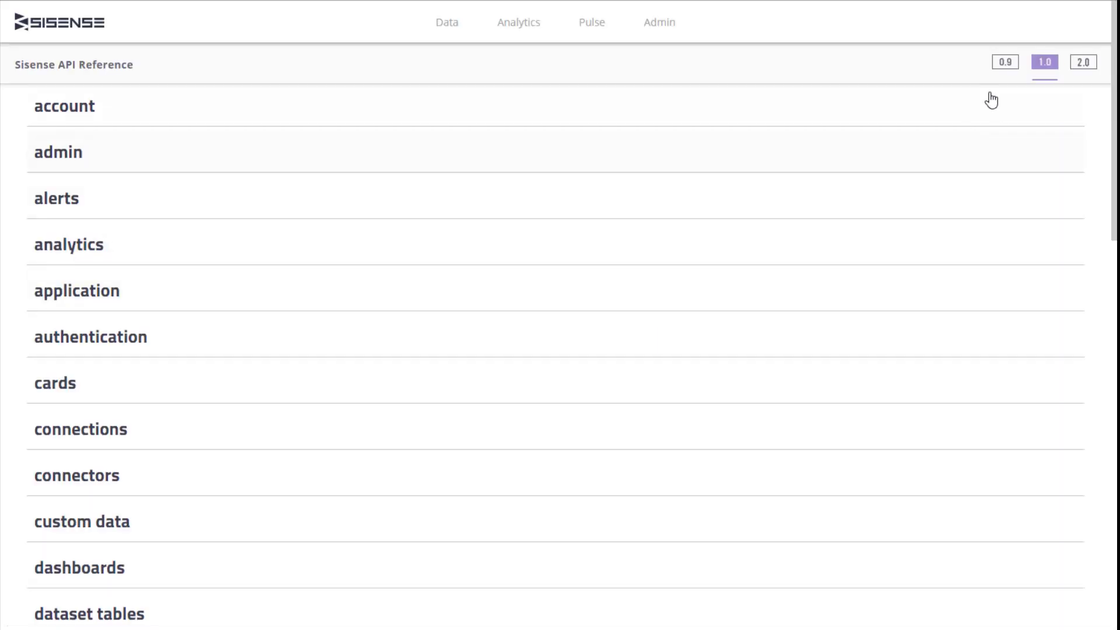
pyautogui.click(1005, 62)
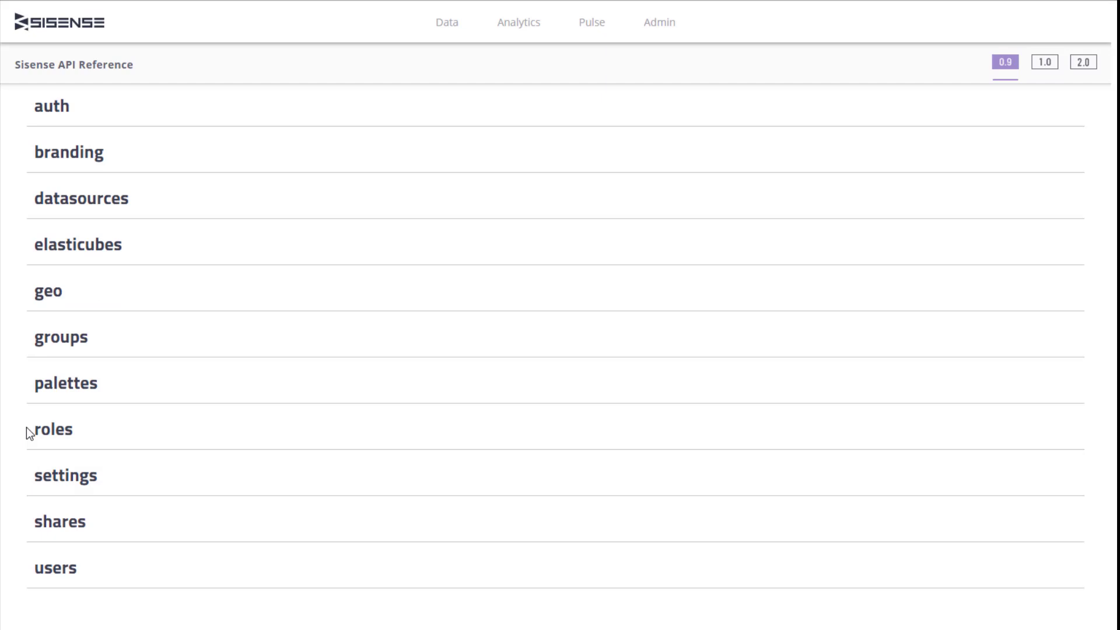
pyautogui.click(33, 431)
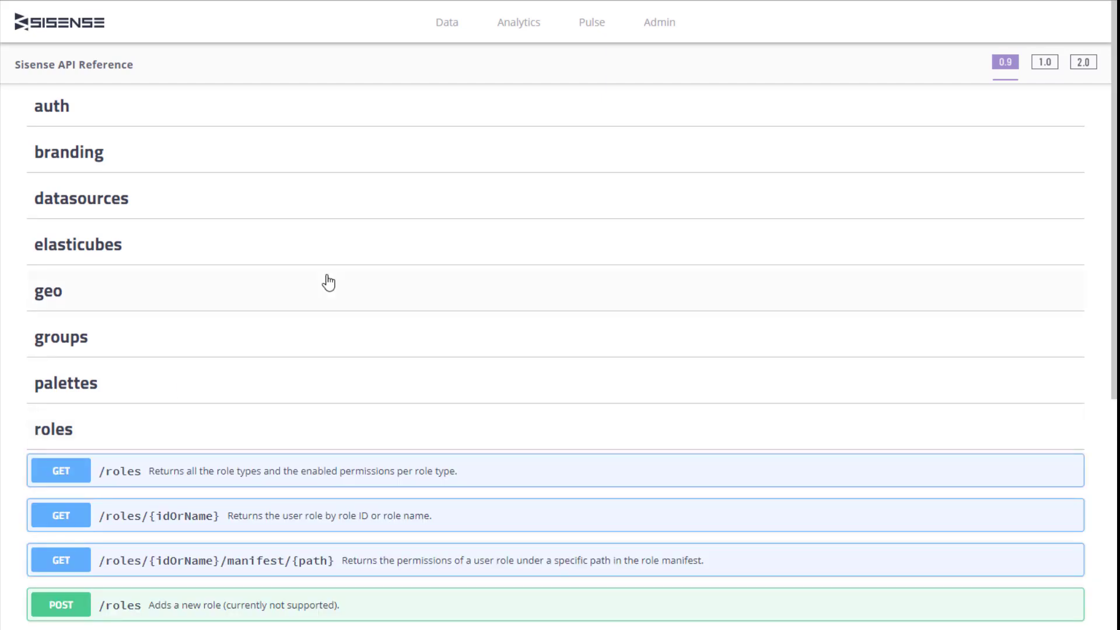
pyautogui.scroll(-4, 327, 279)
pyautogui.scroll(-2, 325, 370)
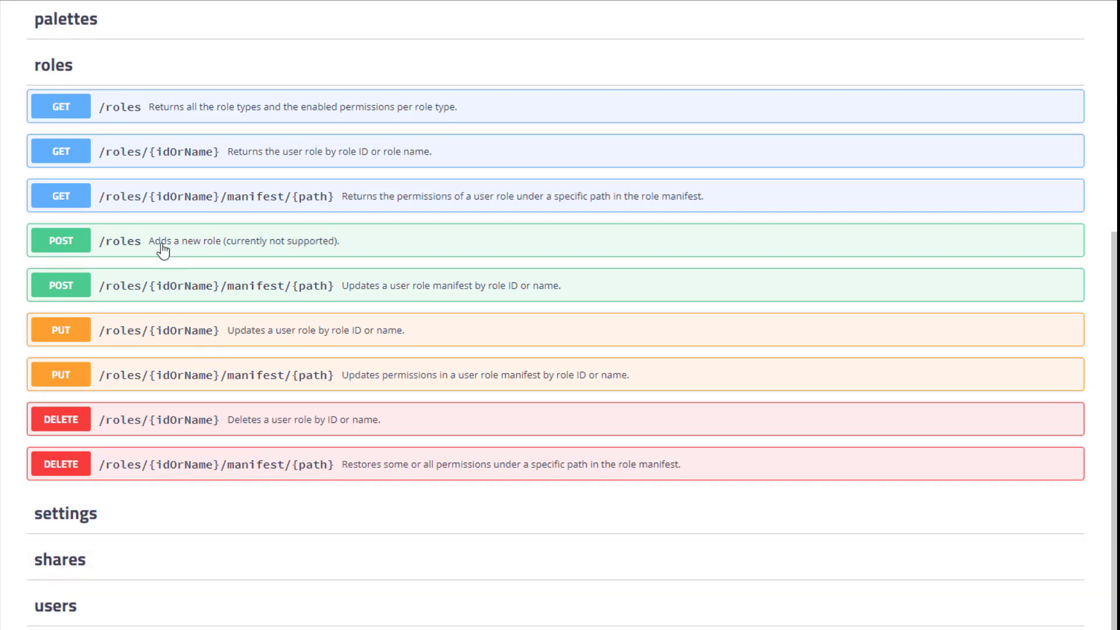
pyautogui.click(71, 202)
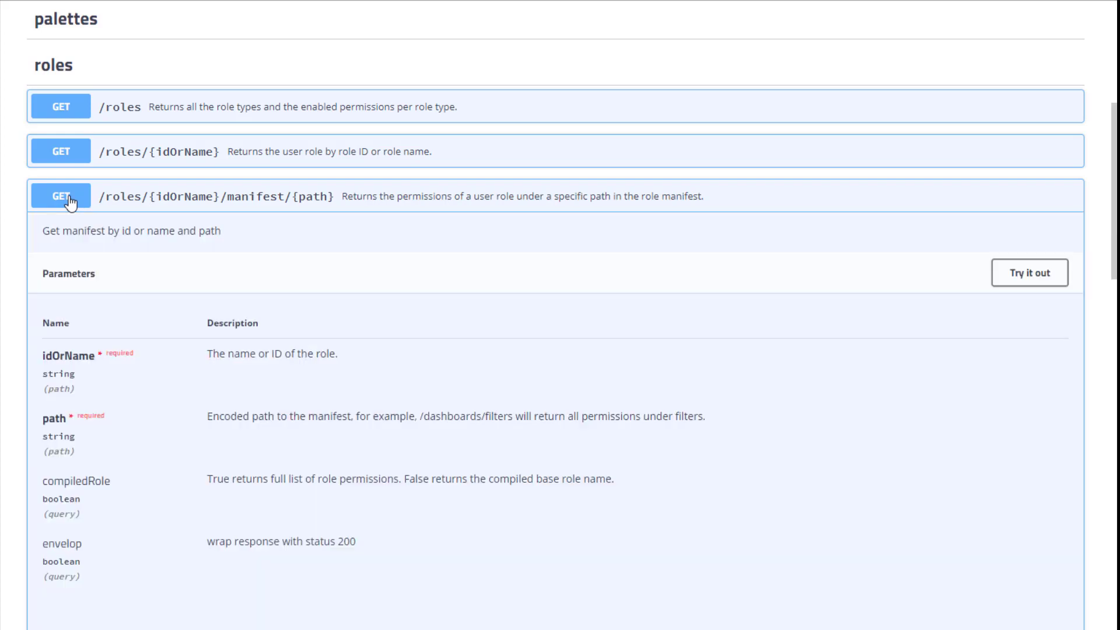
# Enable Try it out and enter idOrName consumer and path widgets/.
pyautogui.click(1029, 274)
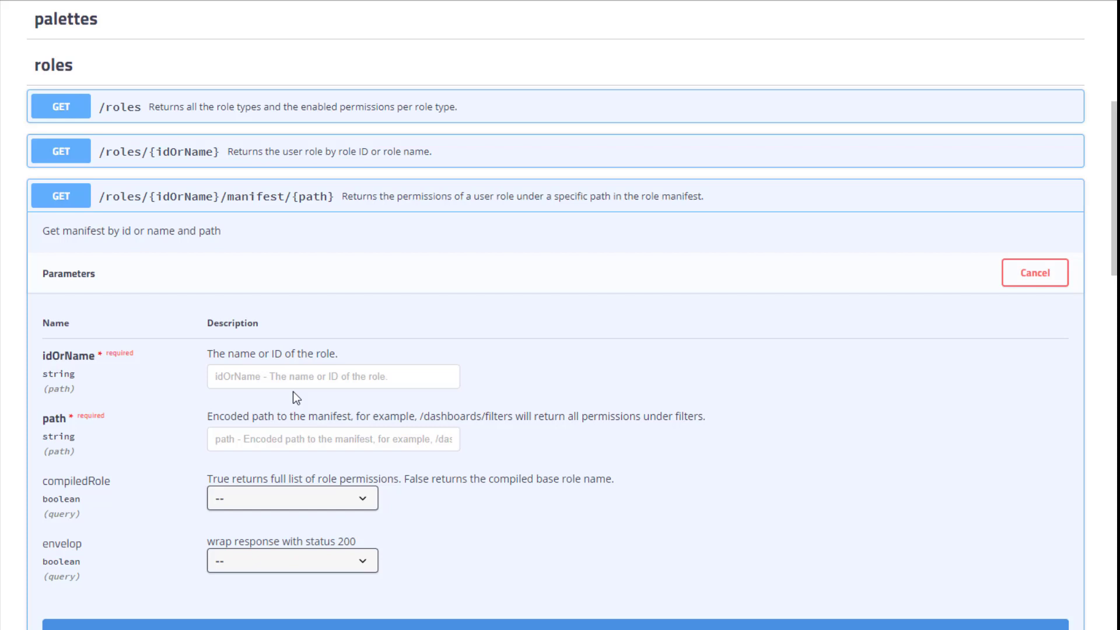
pyautogui.click(281, 374)
pyautogui.write('co')
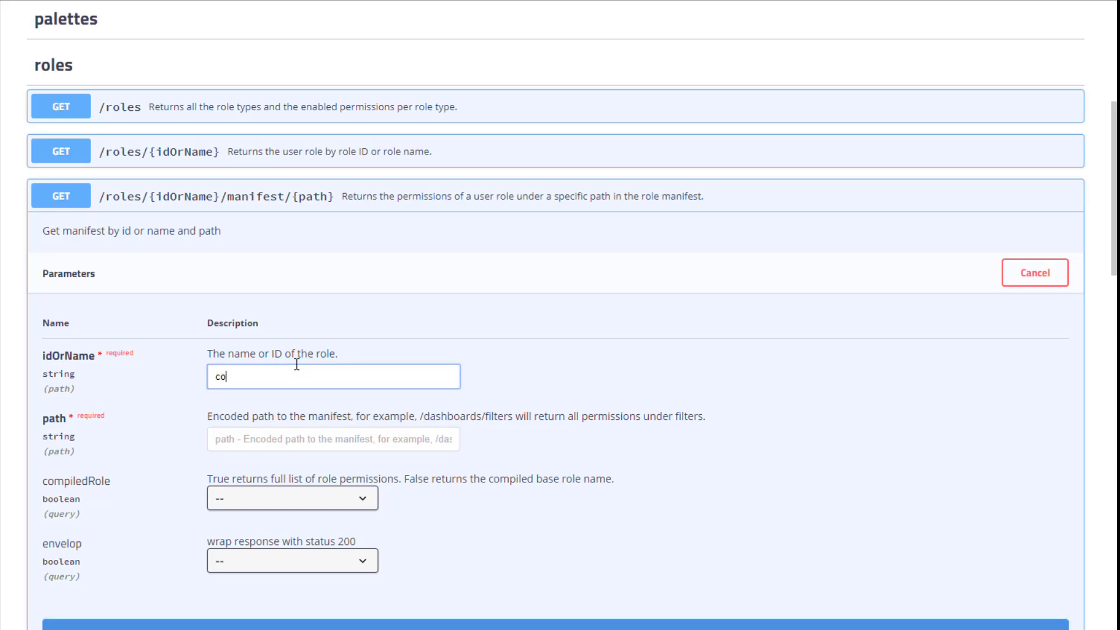
pyautogui.write('nsumer')
pyautogui.click(277, 435)
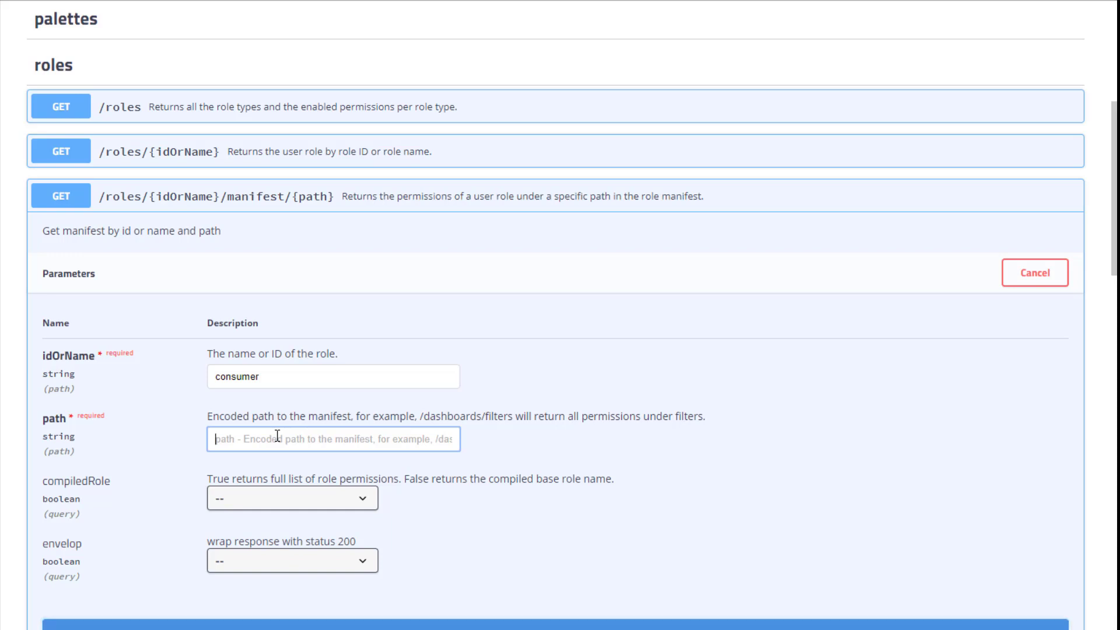
pyautogui.write('widgets/')
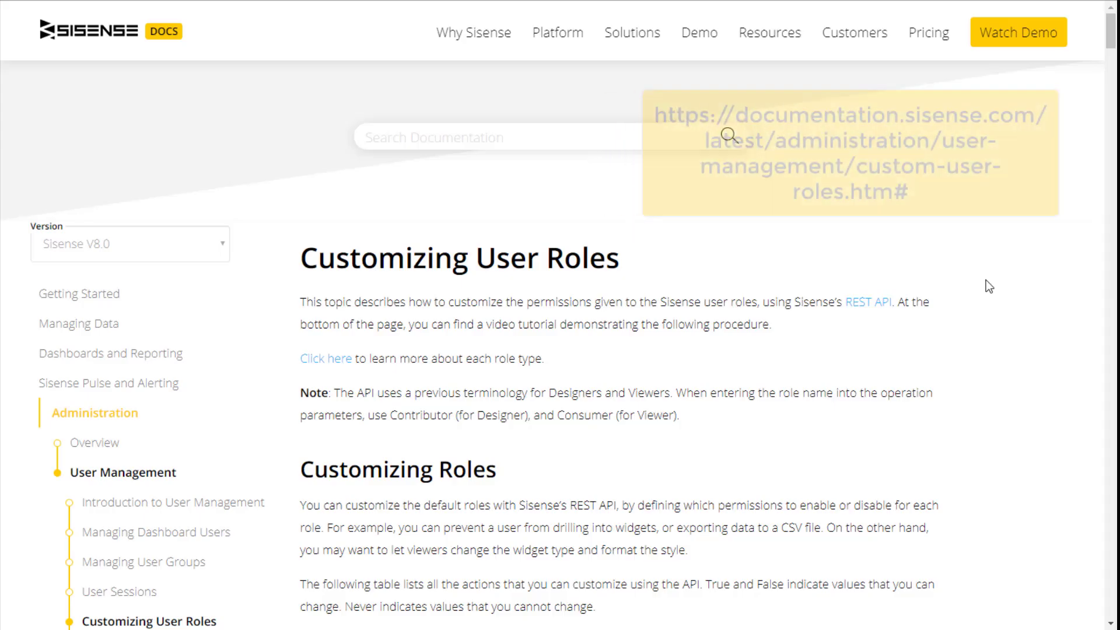
# Set compiledRole and envelop to true and send the manifest request.
pyautogui.scroll(-8, 986, 280)
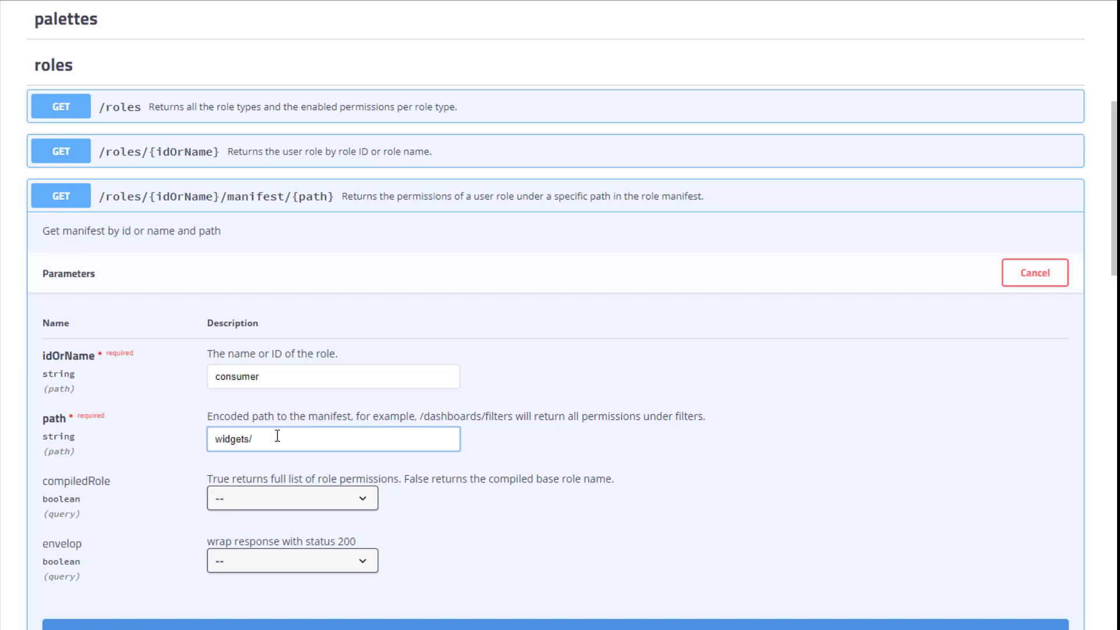
pyautogui.click(365, 500)
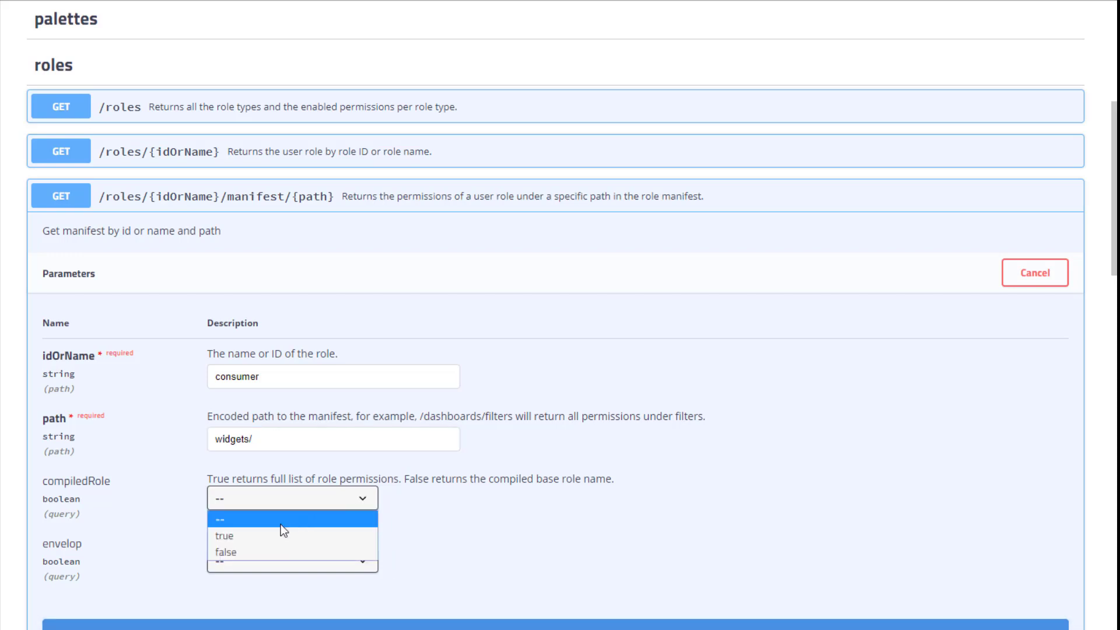
pyautogui.click(280, 532)
pyautogui.click(365, 561)
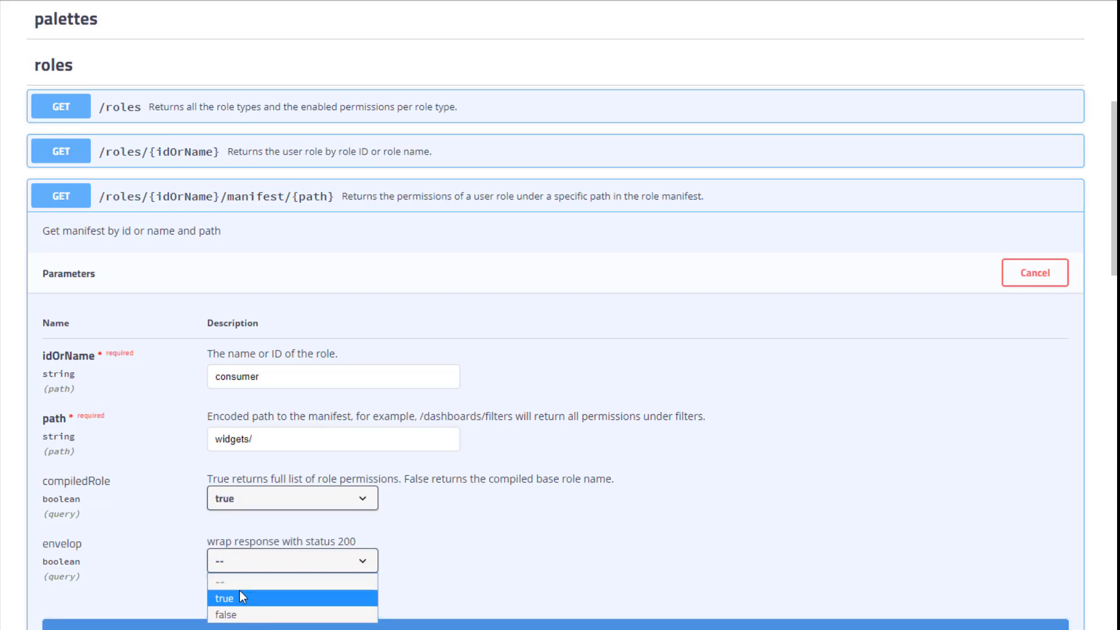
pyautogui.click(239, 594)
pyautogui.scroll(-1, 681, 456)
pyautogui.click(540, 556)
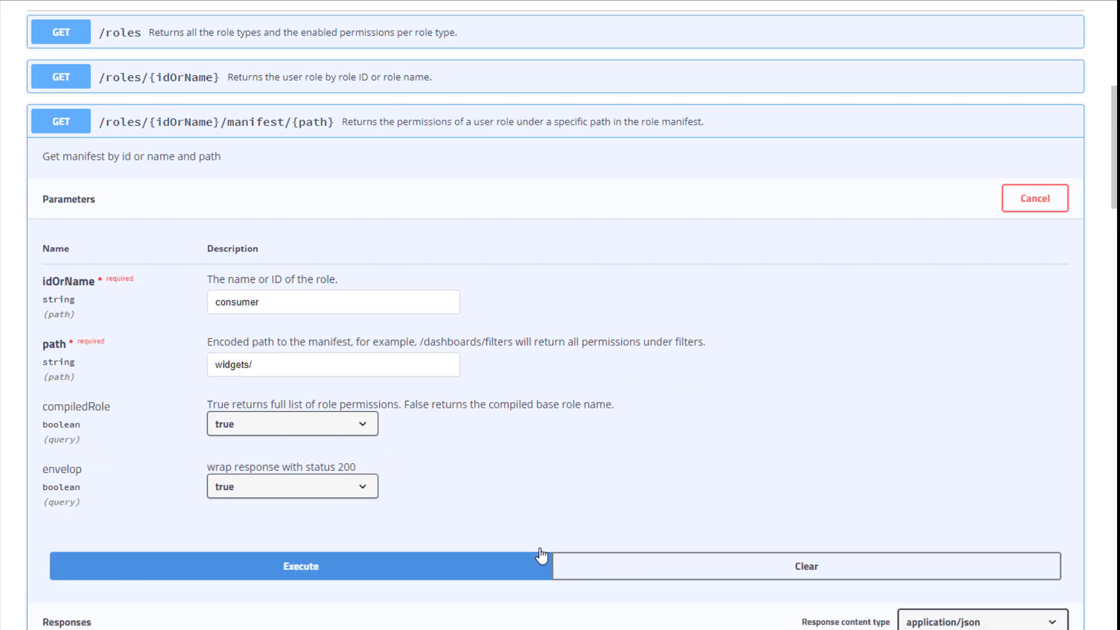
# Scroll through the 200 response listing the consumer's widget permissions, with change_type false.
pyautogui.scroll(-3, 540, 534)
pyautogui.scroll(-9, 540, 534)
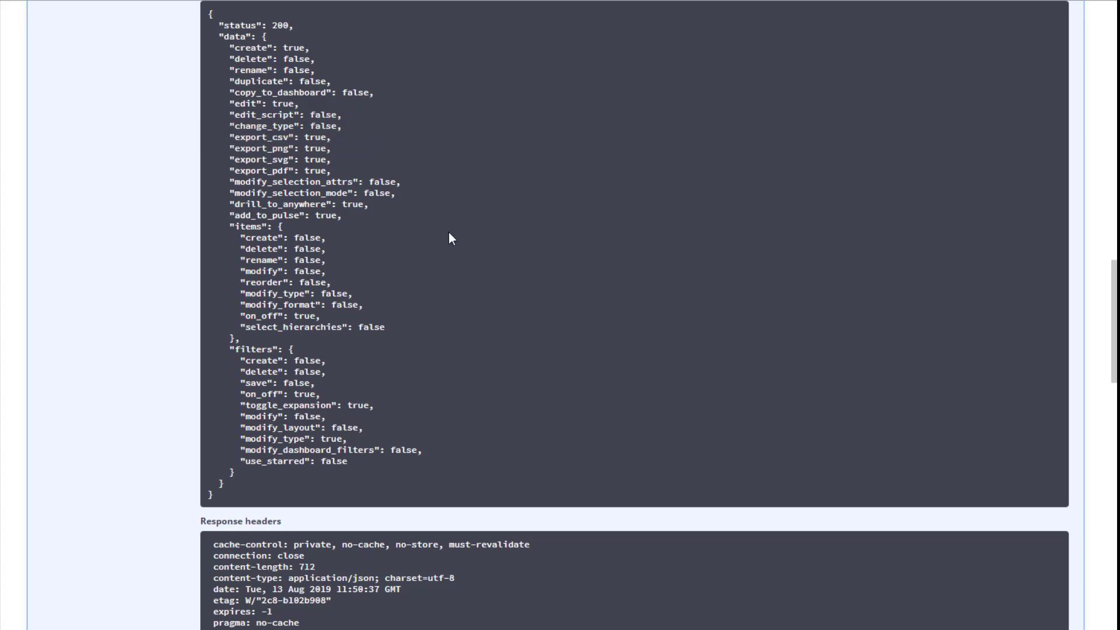
pyautogui.scroll(15, 449, 232)
pyautogui.scroll(6, 448, 233)
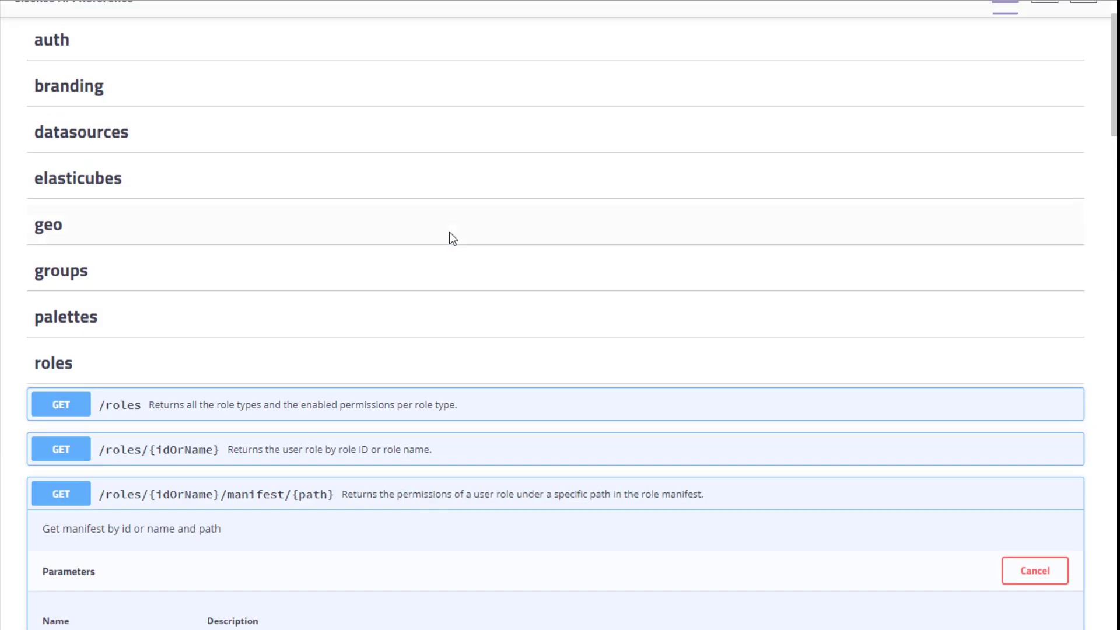
# Collapse the GET manifest operation and open PUT /roles/{idOrName}/manifest/{path} for editing.
pyautogui.click(54, 500)
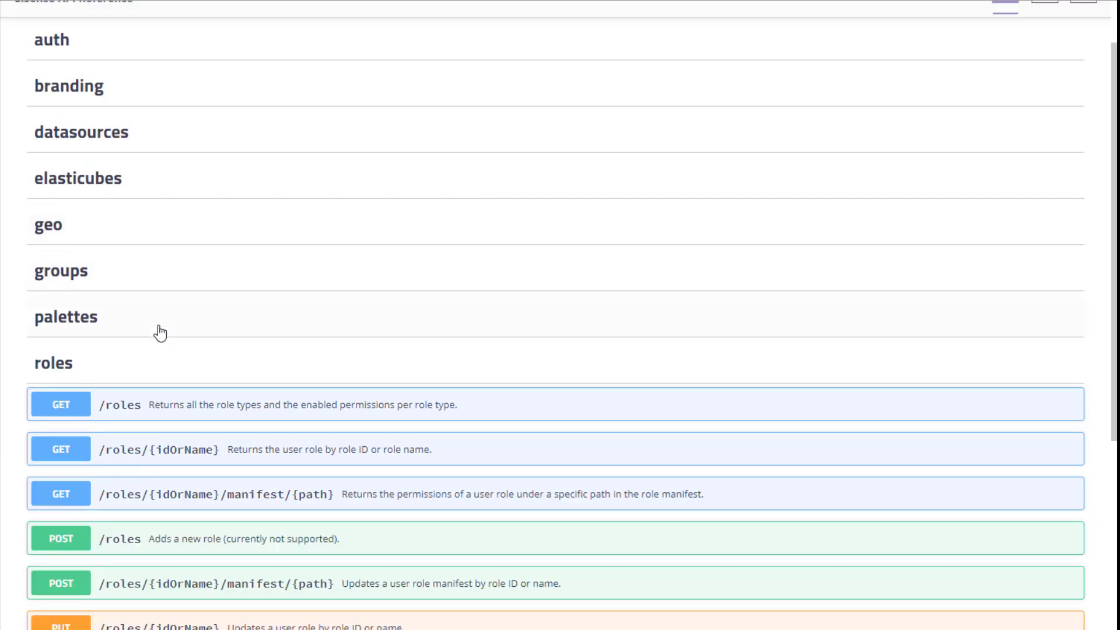
pyautogui.scroll(-5, 169, 304)
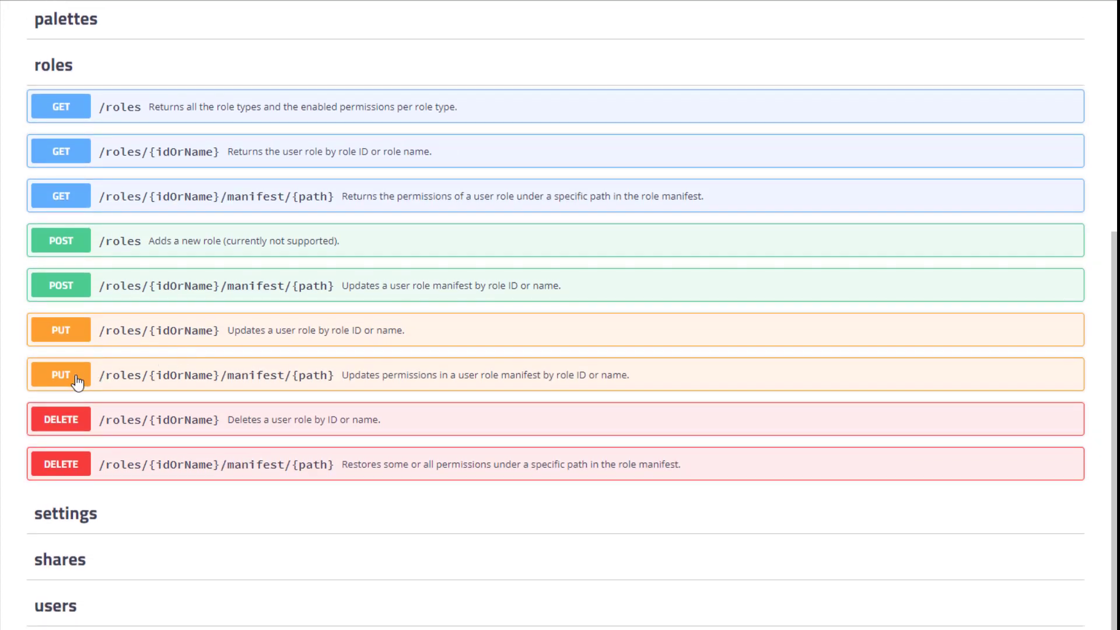
pyautogui.click(78, 384)
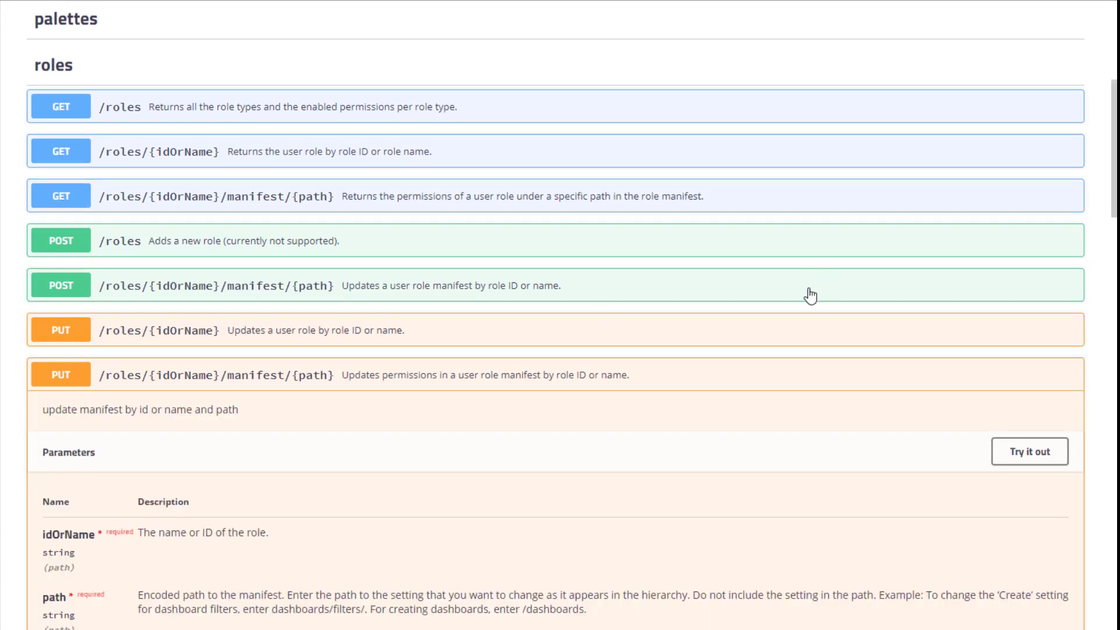
pyautogui.click(1051, 460)
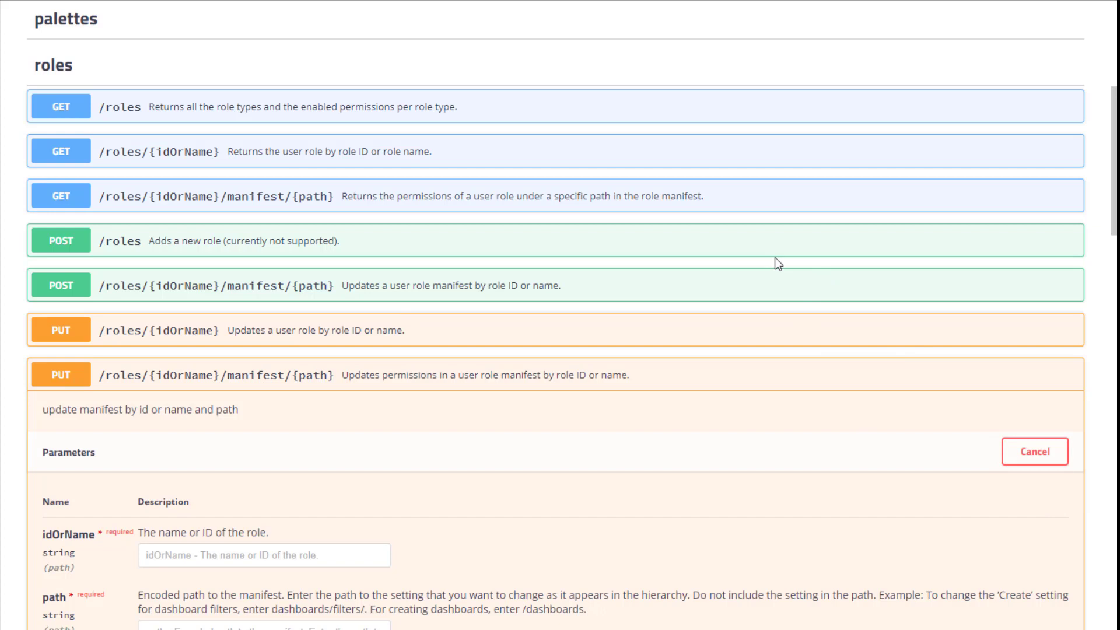
# Enter idOrName consumer and path widgets/ in the PUT request.
pyautogui.scroll(-5, 775, 264)
pyautogui.click(223, 258)
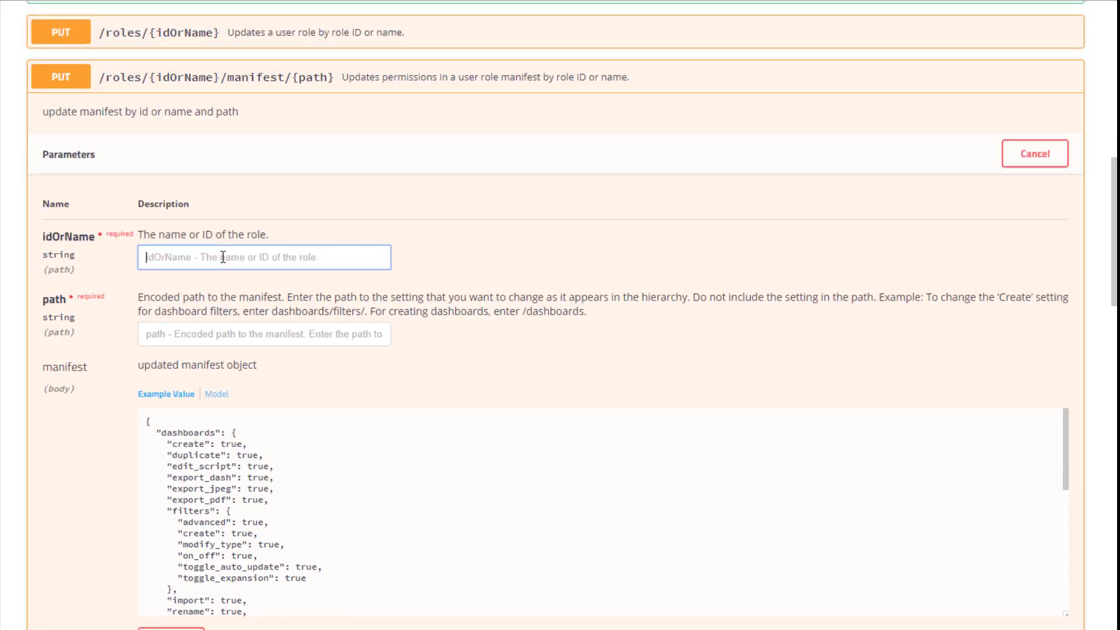
pyautogui.write('consumer')
pyautogui.click(217, 334)
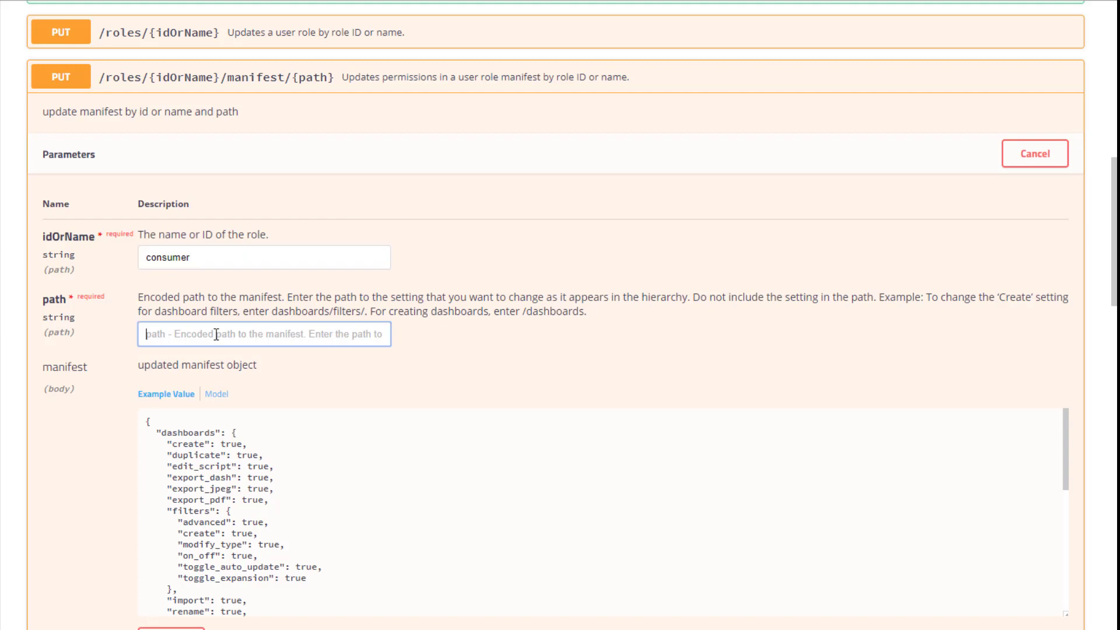
pyautogui.write('widgets/')
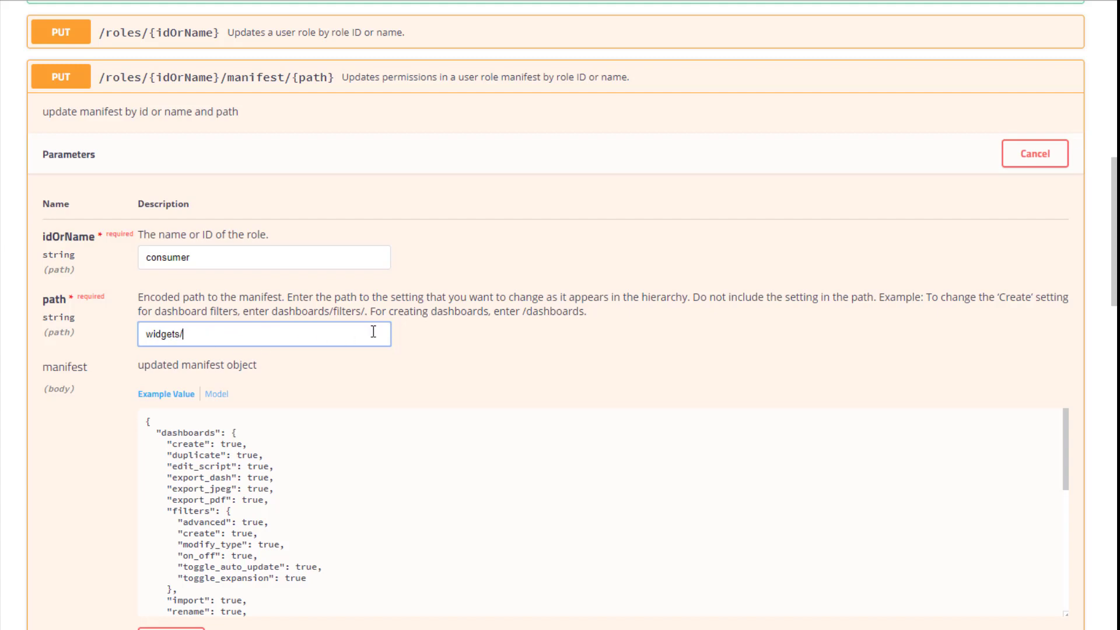
pyautogui.scroll(-2, 373, 331)
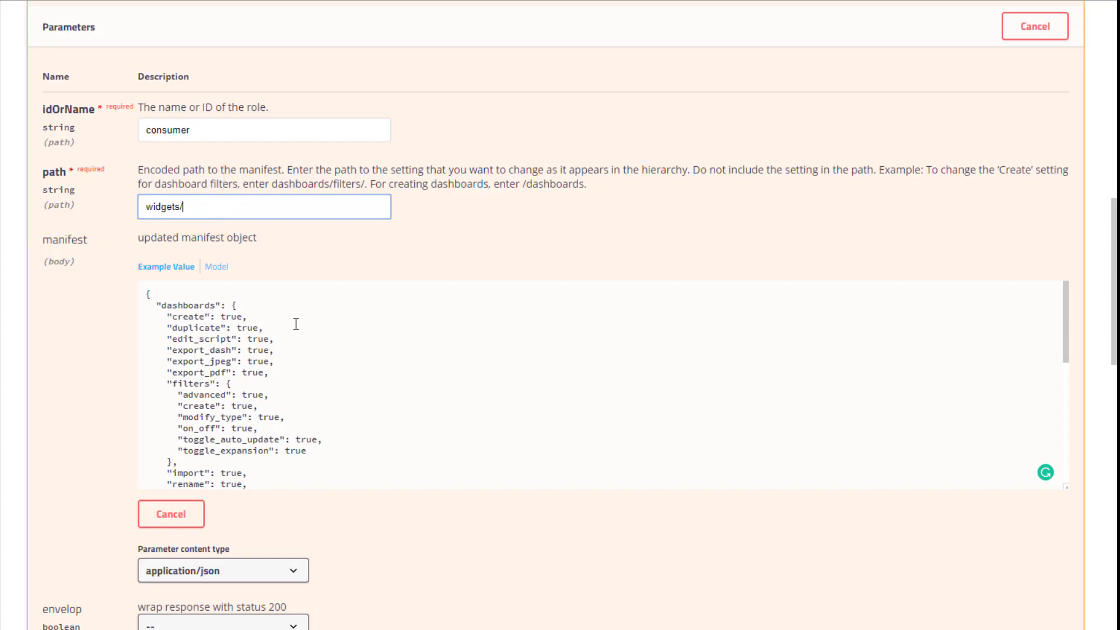
# Delete all manifest body entries except the widgets change_type setting.
pyautogui.scroll(-3, 296, 323)
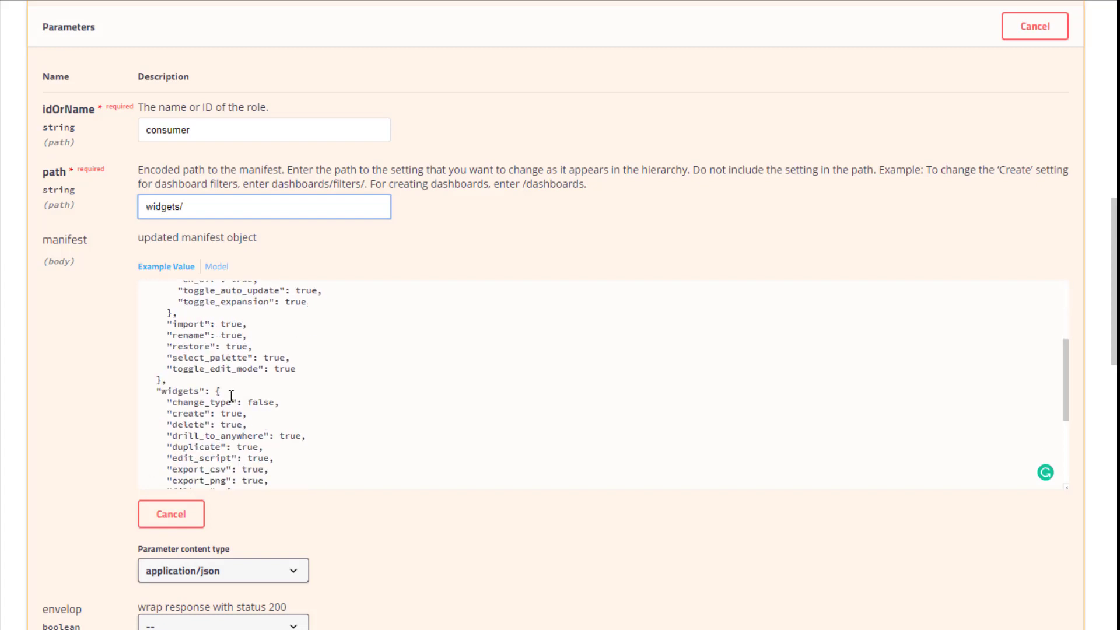
pyautogui.moveTo(213, 387); pyautogui.dragTo(114, 261)
pyautogui.write('{   "dashboards": {     "create": true,     "duplicate": true,     "edit_script": true,     "export_csv": true,     "export_png": true,     "filters": {       "modify_type": true,       "on_off": true,       "toggle_expansion": true     },     "items": {       "modify_type": true,       "on_off": true,       "reorder": true     },     "modify_selection_mode": true,     "rename": true   } }')
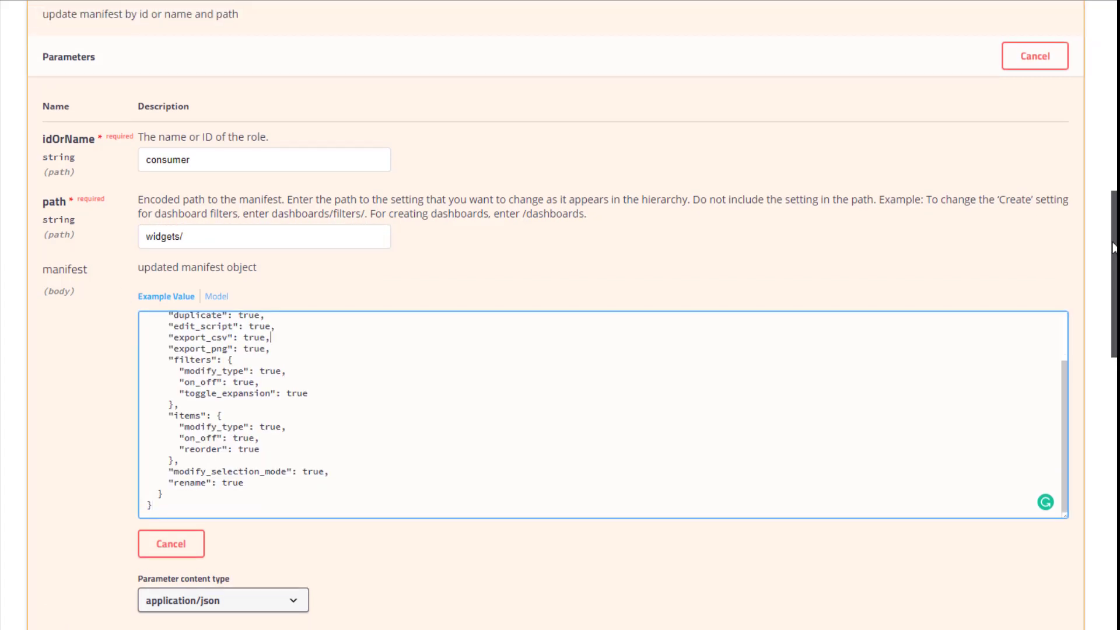
pyautogui.scroll(3, 437, 392)
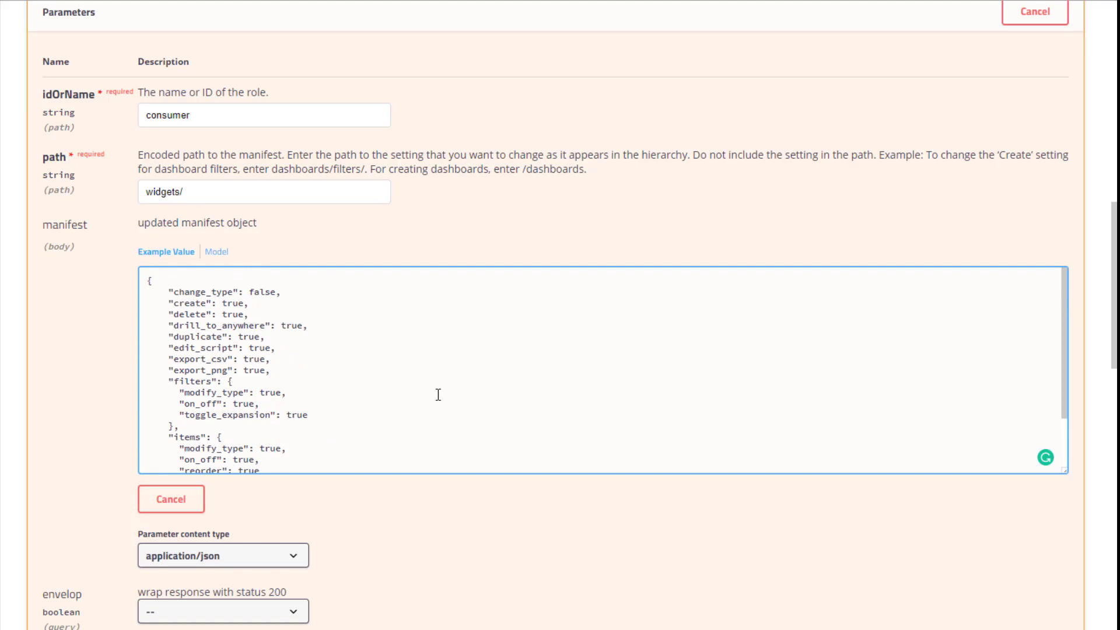
pyautogui.moveTo(276, 291); pyautogui.dragTo(292, 291)
pyautogui.press('BackSpace')
pyautogui.moveTo(157, 302); pyautogui.dragTo(320, 414)
pyautogui.press('BackSpace')
pyautogui.moveTo(175, 314); pyautogui.dragTo(225, 437)
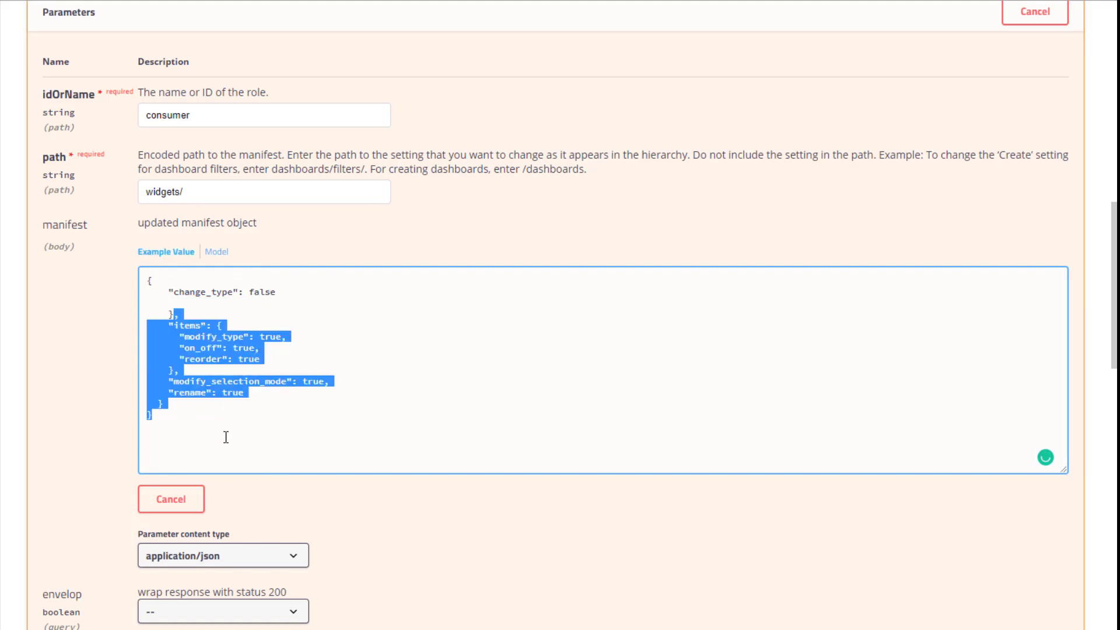
pyautogui.press('BackSpace')
# Change the change_type value from false to true.
pyautogui.doubleClick(251, 291)
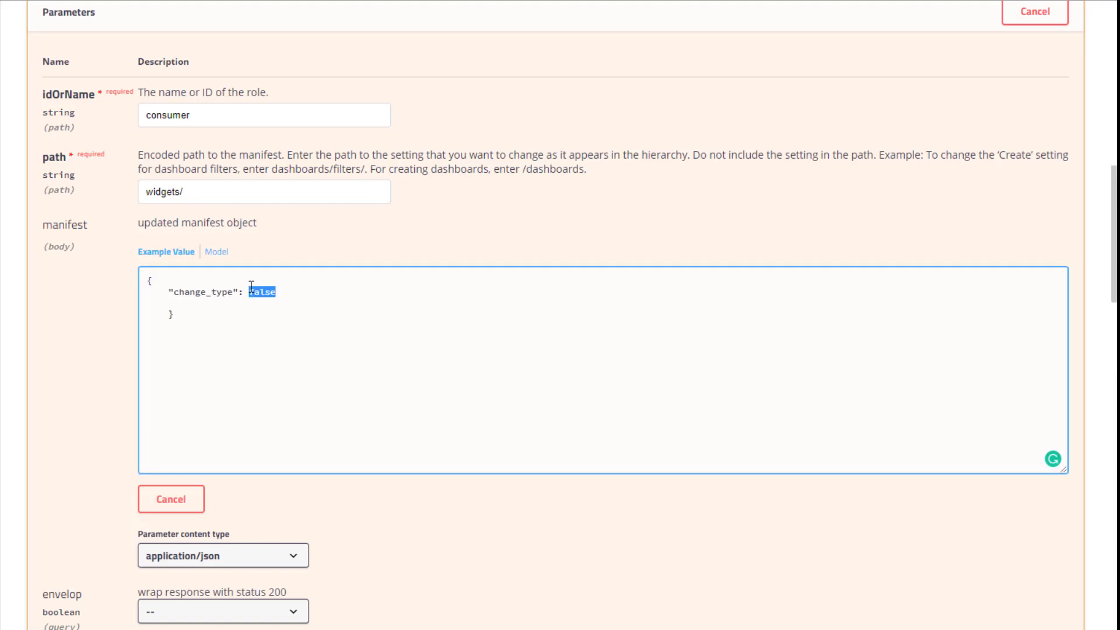
pyautogui.write('true')
pyautogui.scroll(-1, 336, 292)
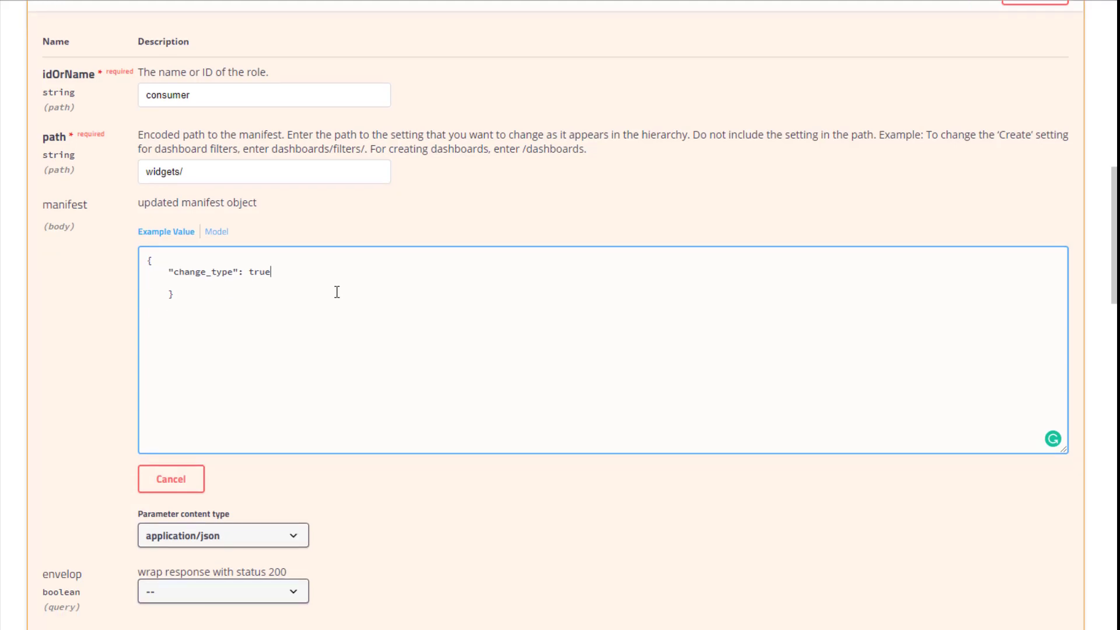
pyautogui.scroll(-4, 337, 292)
# Execute the PUT and confirm code 200 with widgets change_type true.
pyautogui.click(365, 470)
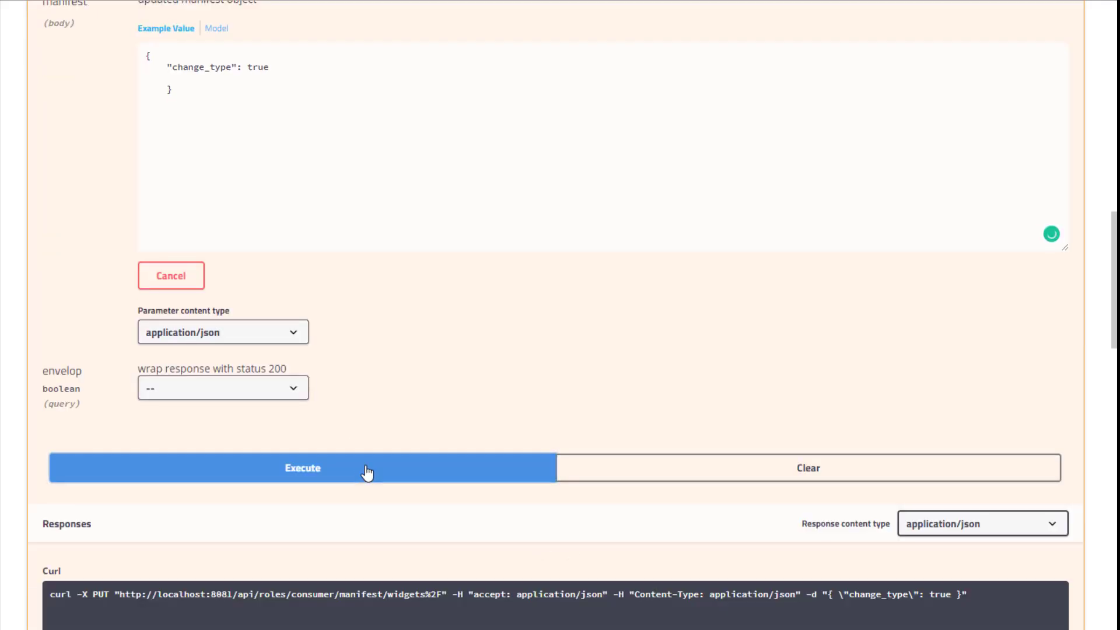
pyautogui.scroll(-6, 426, 354)
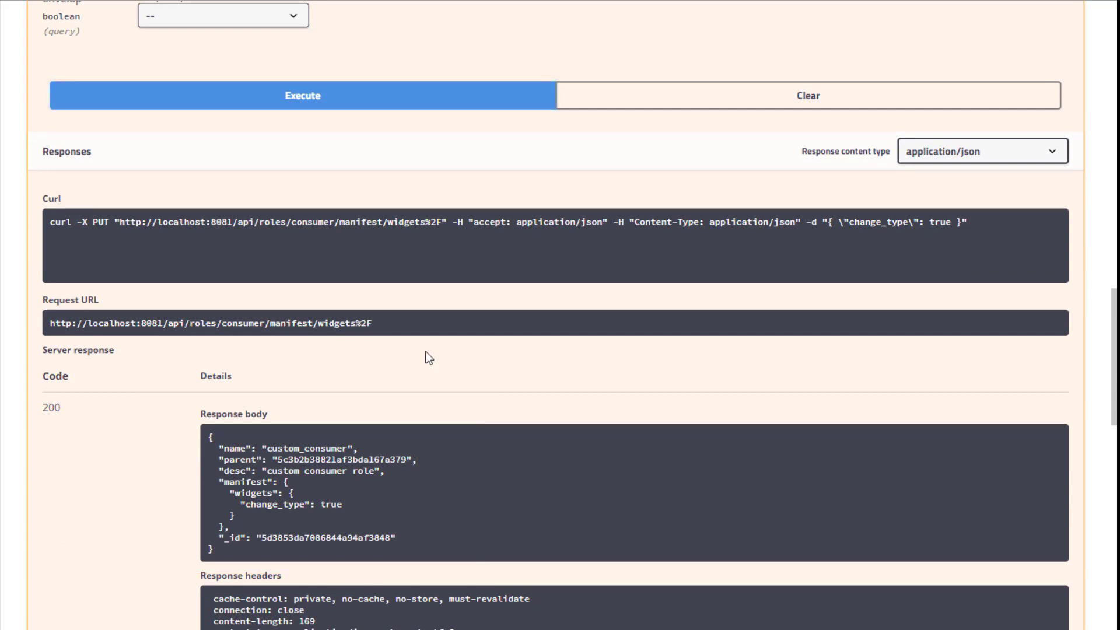
pyautogui.scroll(10, 428, 357)
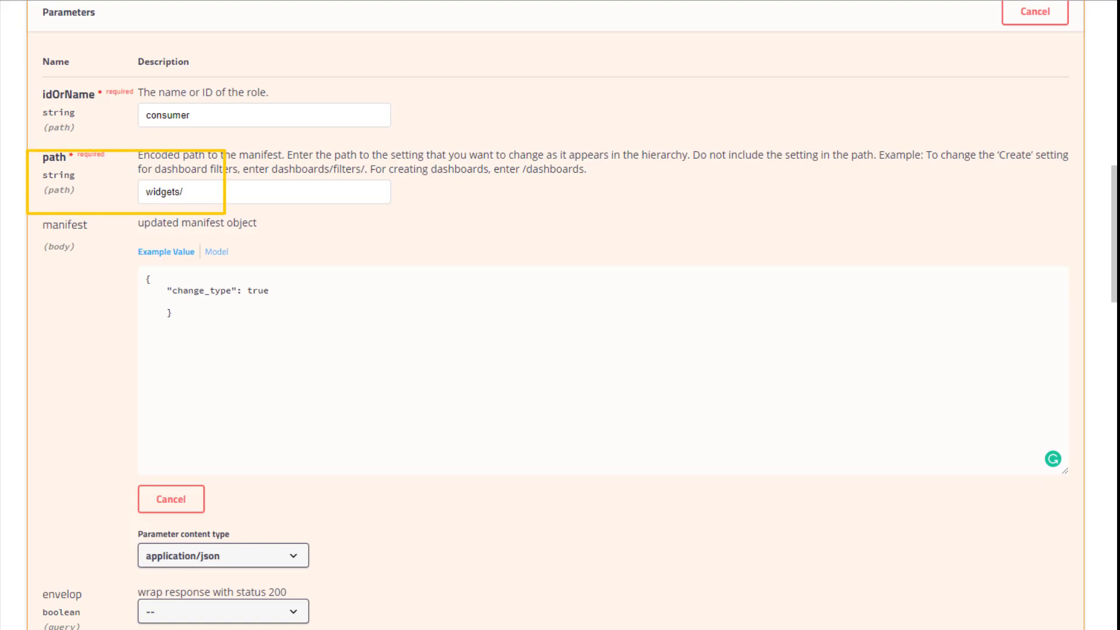
# Replace the body with the widgets-and-filters JSON, set on_off to false, and execute.
pyautogui.moveTo(175, 315); pyautogui.dragTo(131, 281)
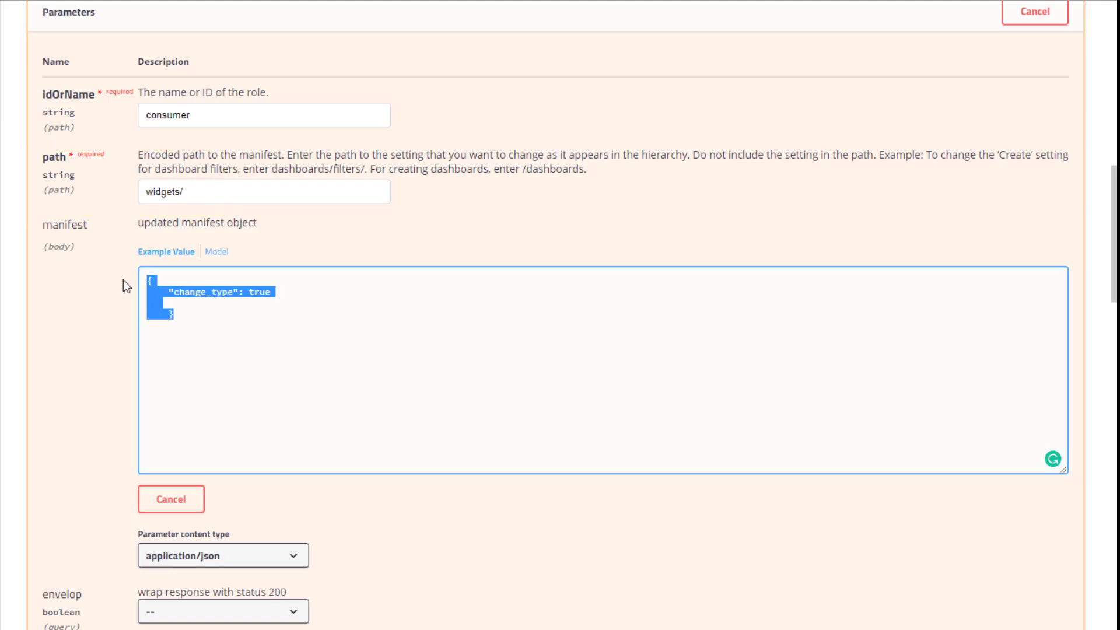
pyautogui.write('{ "change_type": true, "create": true, "filters": {           "modify_type": true,           "on_off": true,           "toggle_expansion": true         }}')
pyautogui.doubleClick(264, 325)
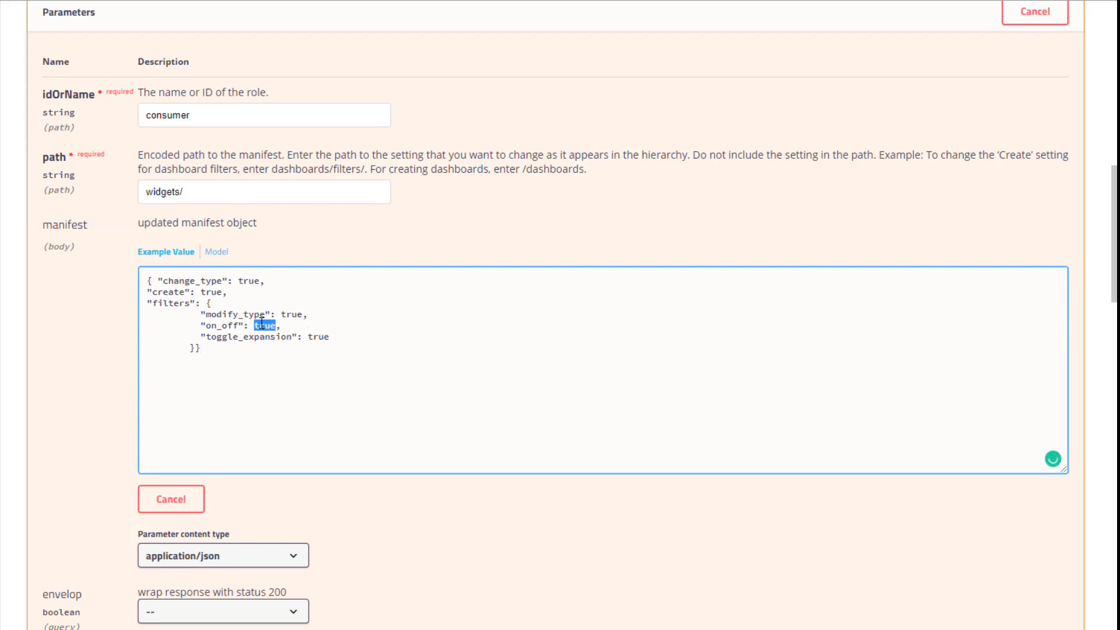
pyautogui.write('false')
pyautogui.scroll(-5, 400, 490)
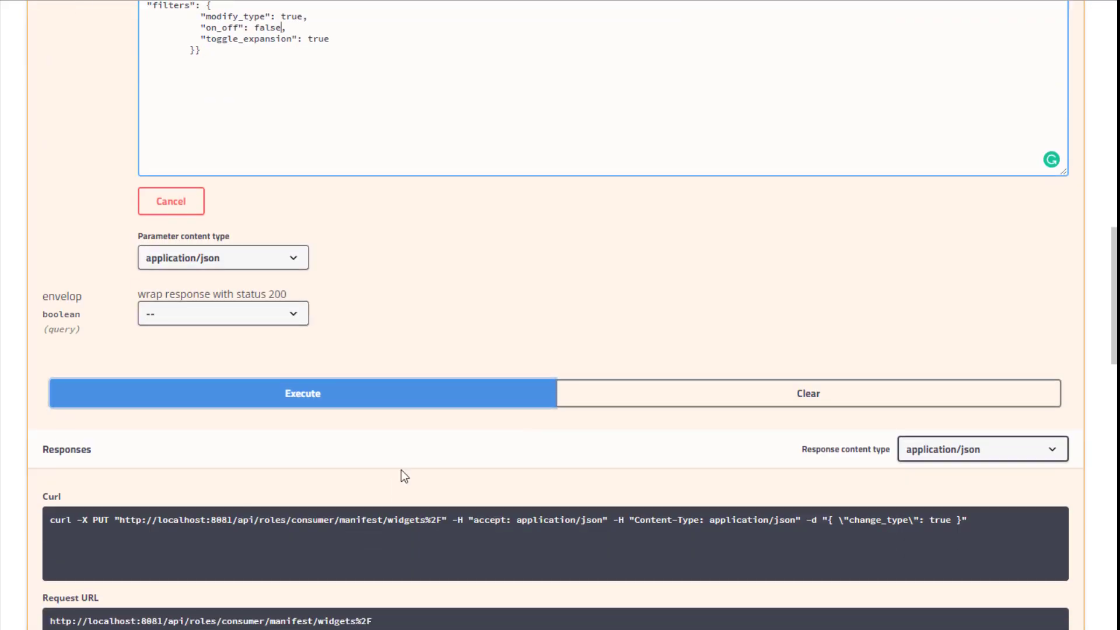
pyautogui.click(333, 399)
pyautogui.scroll(-8, 417, 339)
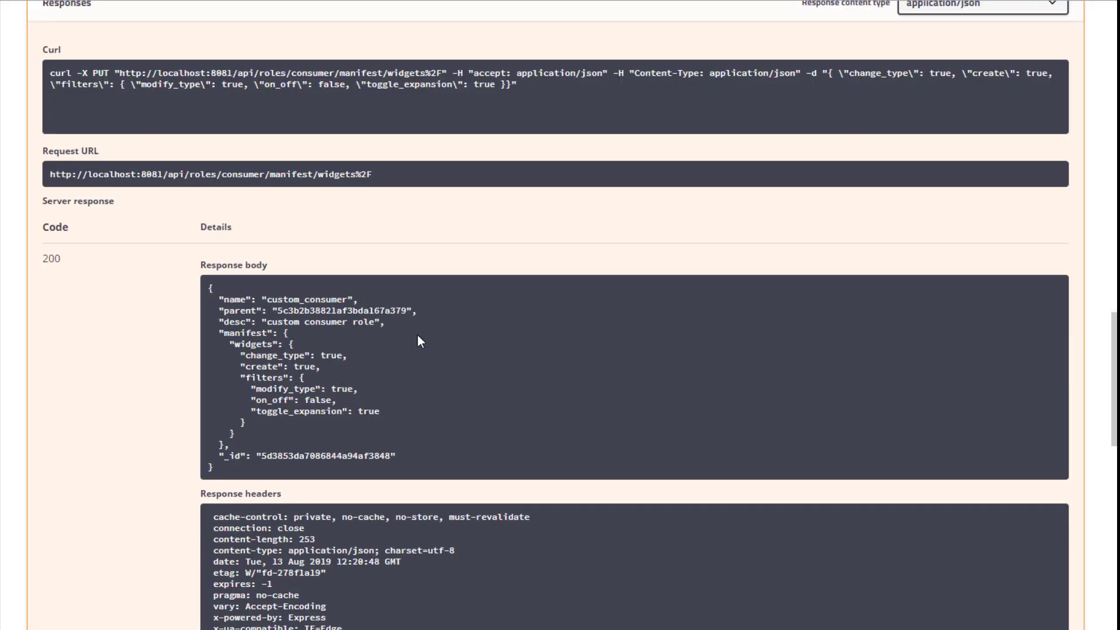